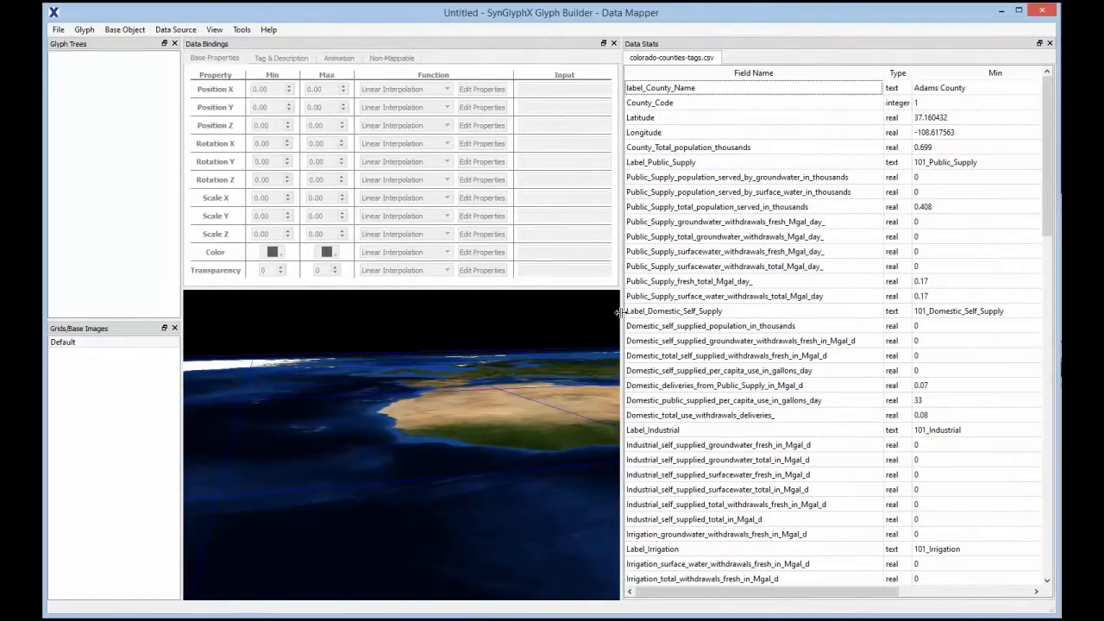
Add the glyph template colorado_water_glyph.sgt from the "for the movie" folder inside water-colorado
{"action": "left_click_drag", "start_coordinate": [1043, 187], "coordinate": [1042, 244]}
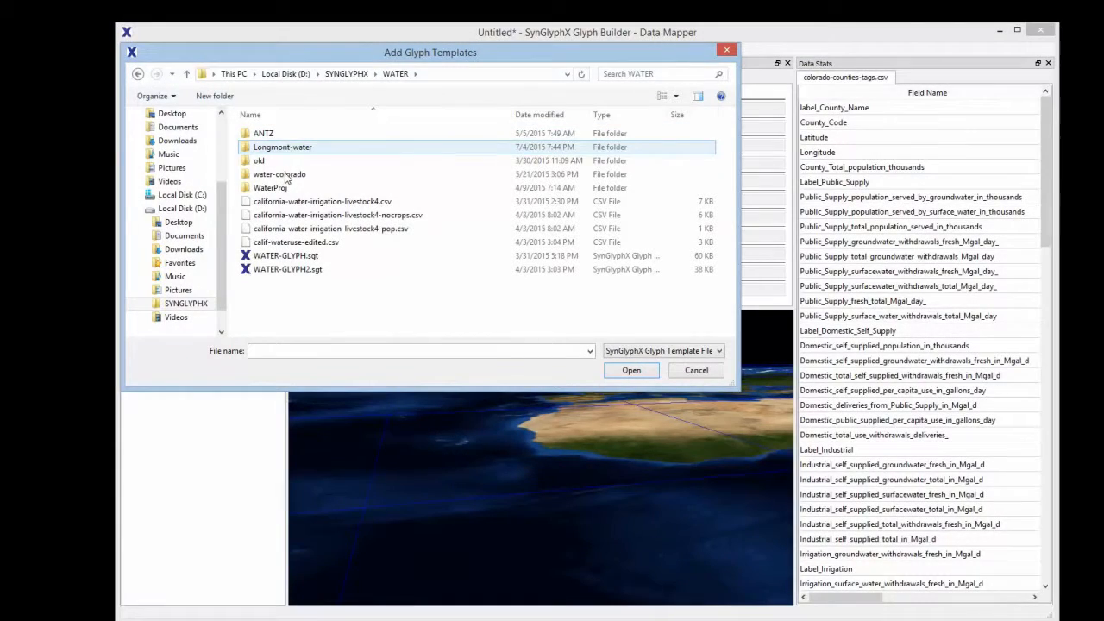
{"action": "double_click", "coordinate": [289, 175]}
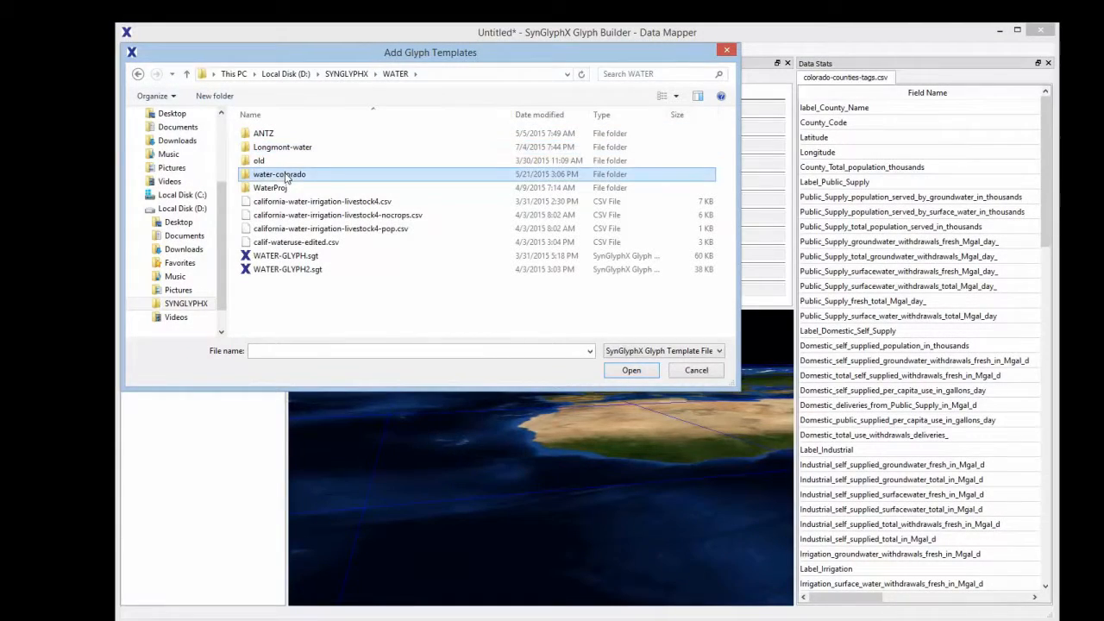
{"action": "double_click", "coordinate": [280, 135]}
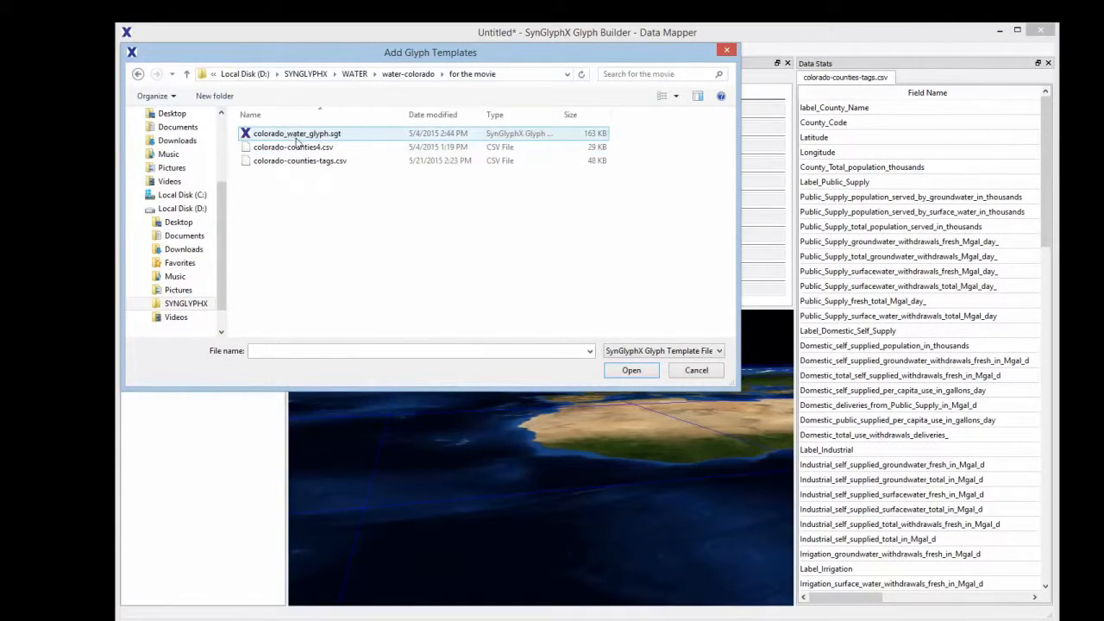
{"action": "left_click", "coordinate": [300, 134]}
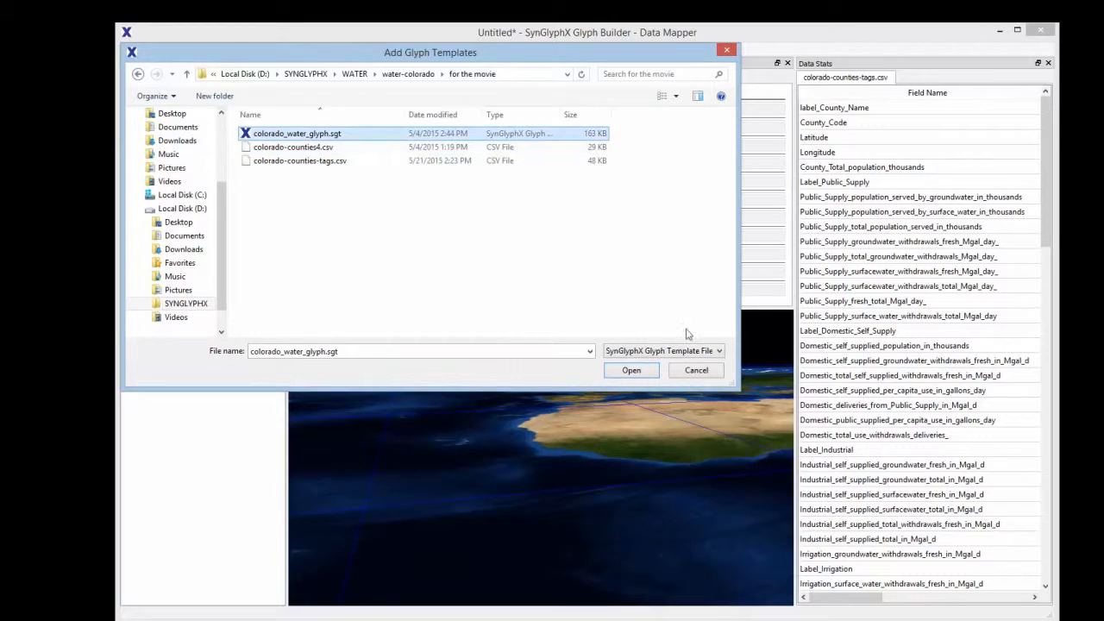
{"action": "left_click", "coordinate": [632, 370]}
{"action": "left_click_drag", "start_coordinate": [649, 432], "coordinate": [691, 504]}
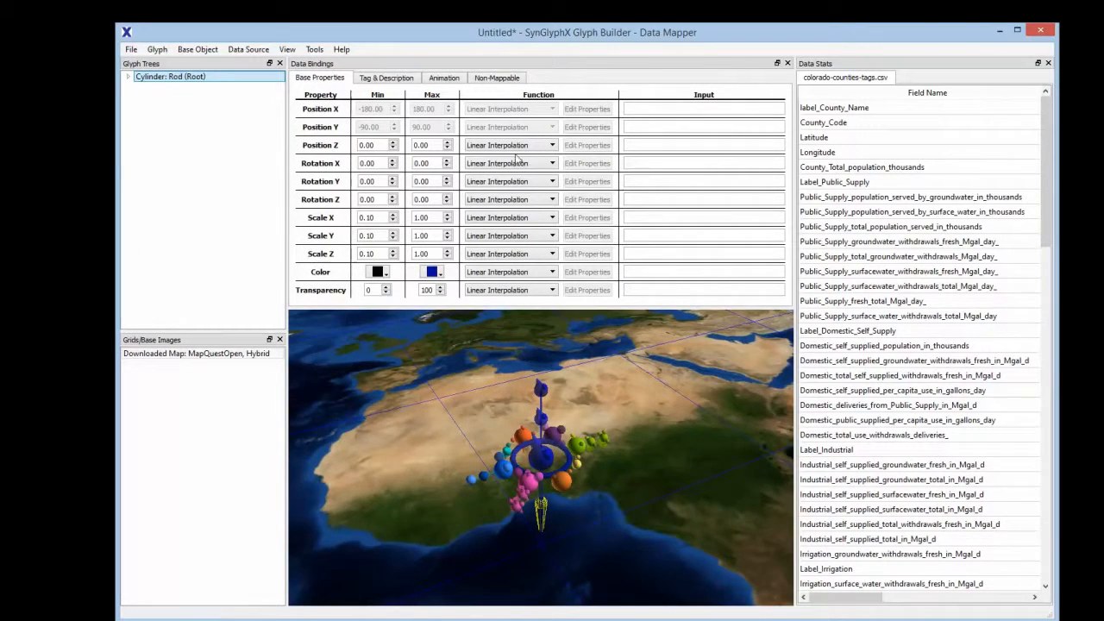
Expand the root cylinder, its child sphere and the torus in the glyph tree to examine the template's structure
{"action": "left_click", "coordinate": [127, 77]}
{"action": "left_click", "coordinate": [141, 88]}
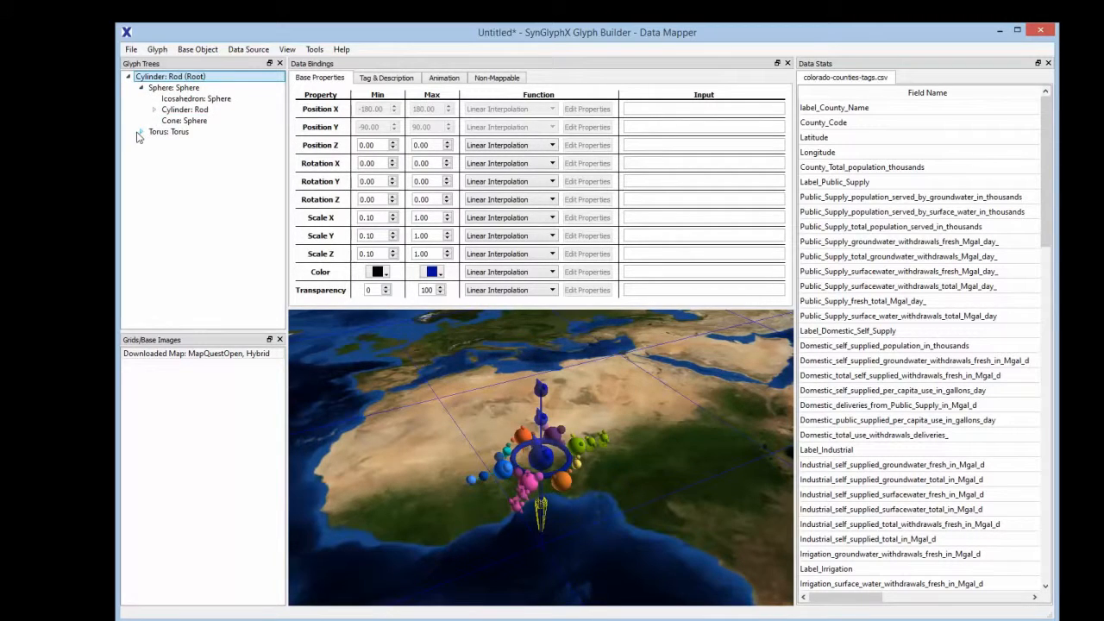
{"action": "left_click", "coordinate": [141, 132]}
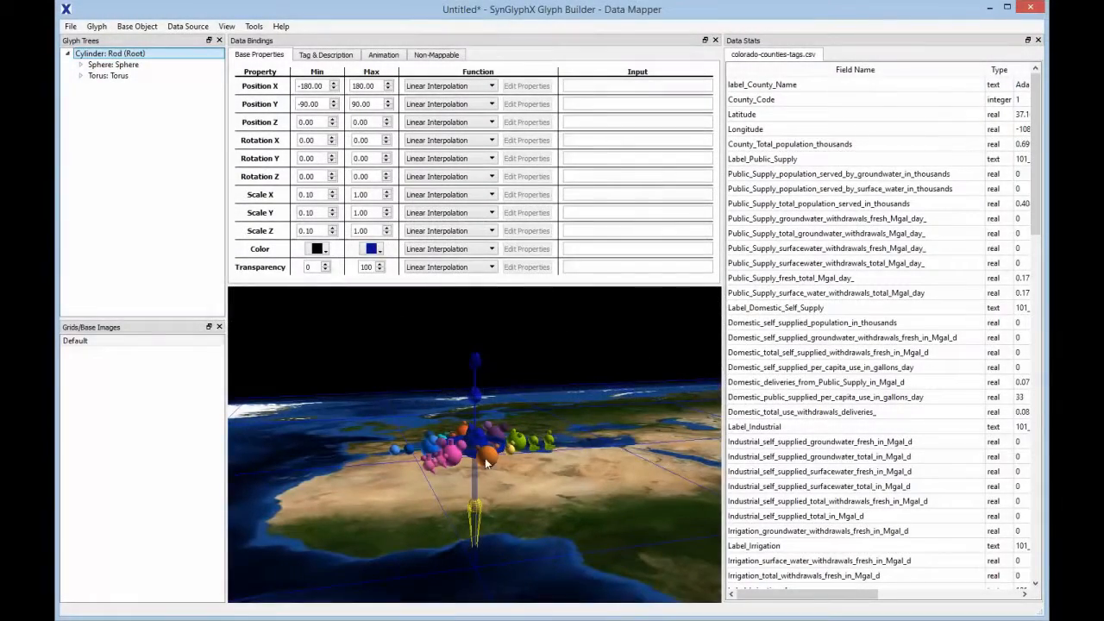
Select the glyph's root cylinder and set its Position X maximum to 180
{"action": "left_click", "coordinate": [465, 500]}
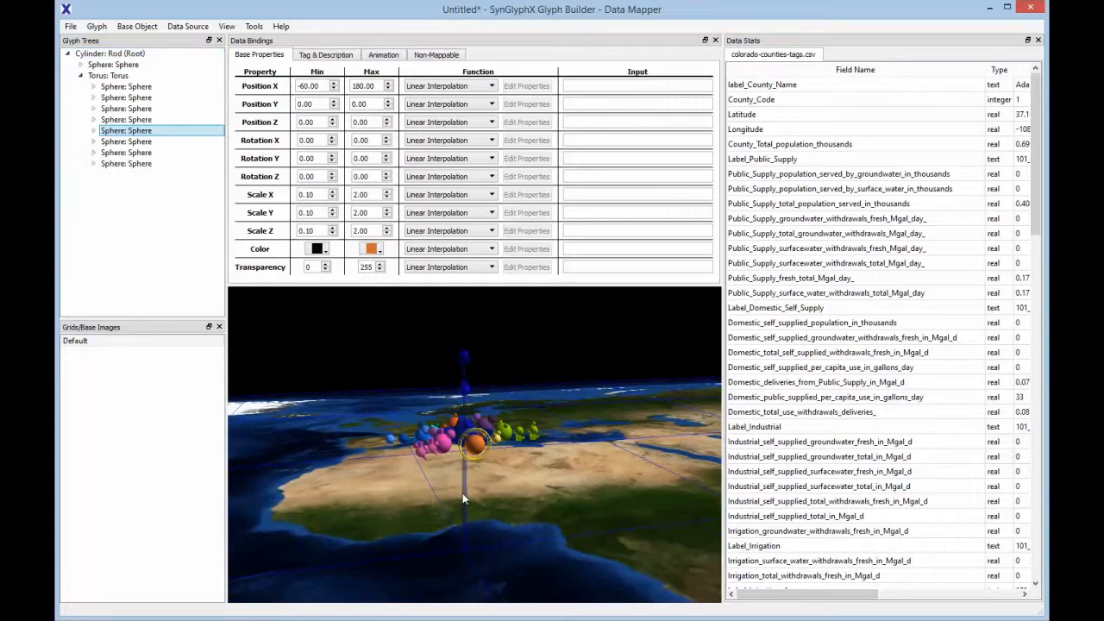
{"action": "left_click", "coordinate": [464, 491]}
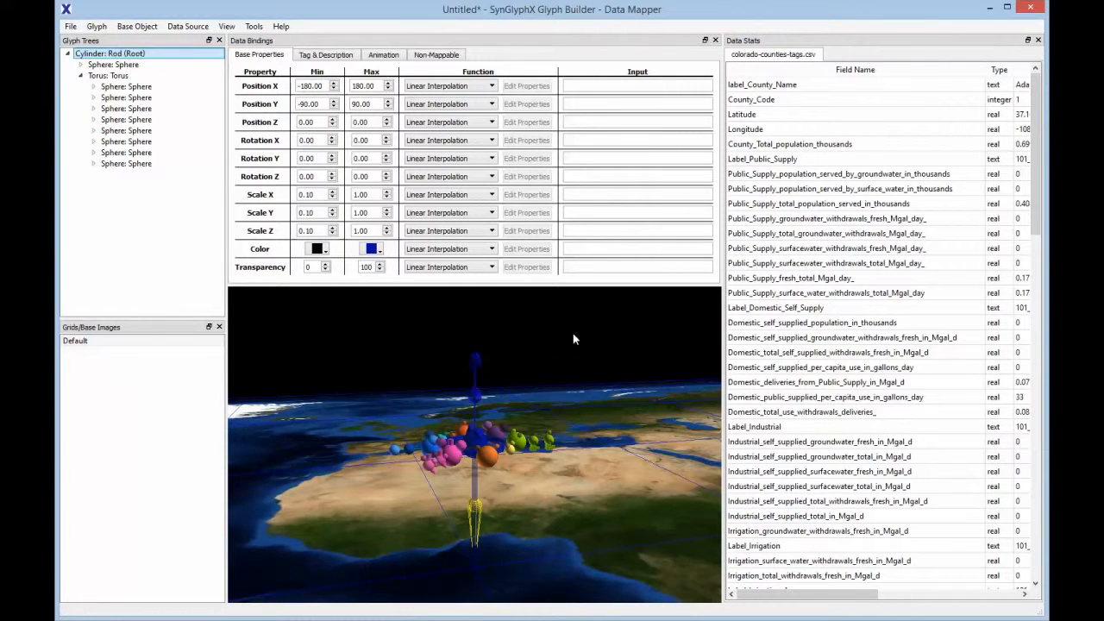
{"action": "left_click_drag", "start_coordinate": [299, 86], "coordinate": [331, 86]}
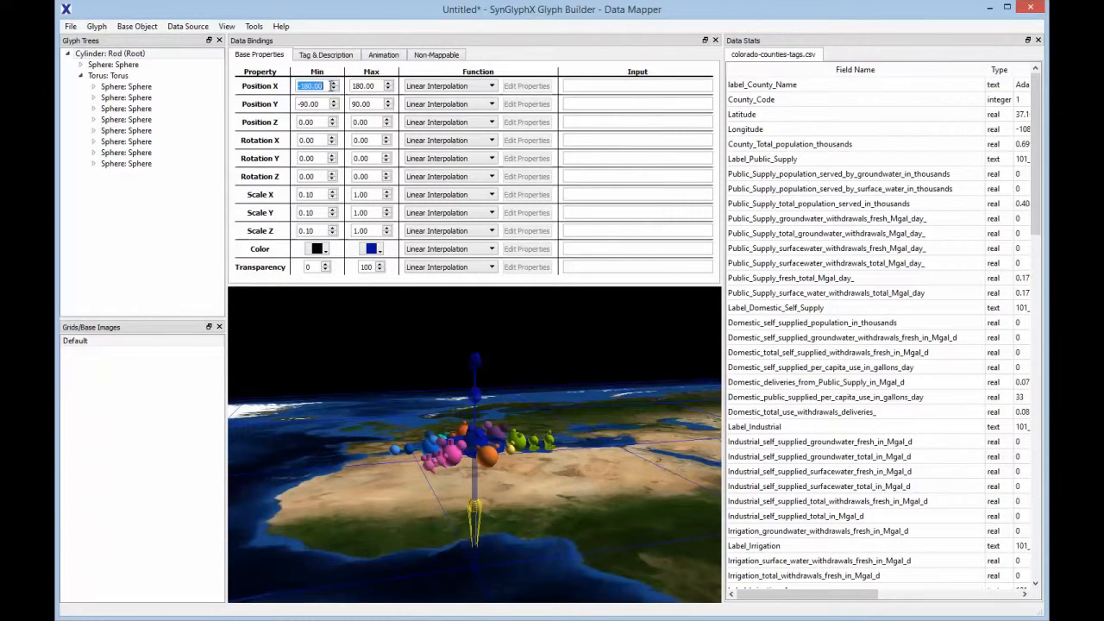
{"action": "left_click", "coordinate": [354, 86]}
{"action": "type", "text": "180"}
{"action": "key", "text": "Tab"}
{"action": "left_click_drag", "start_coordinate": [300, 105], "coordinate": [321, 104]}
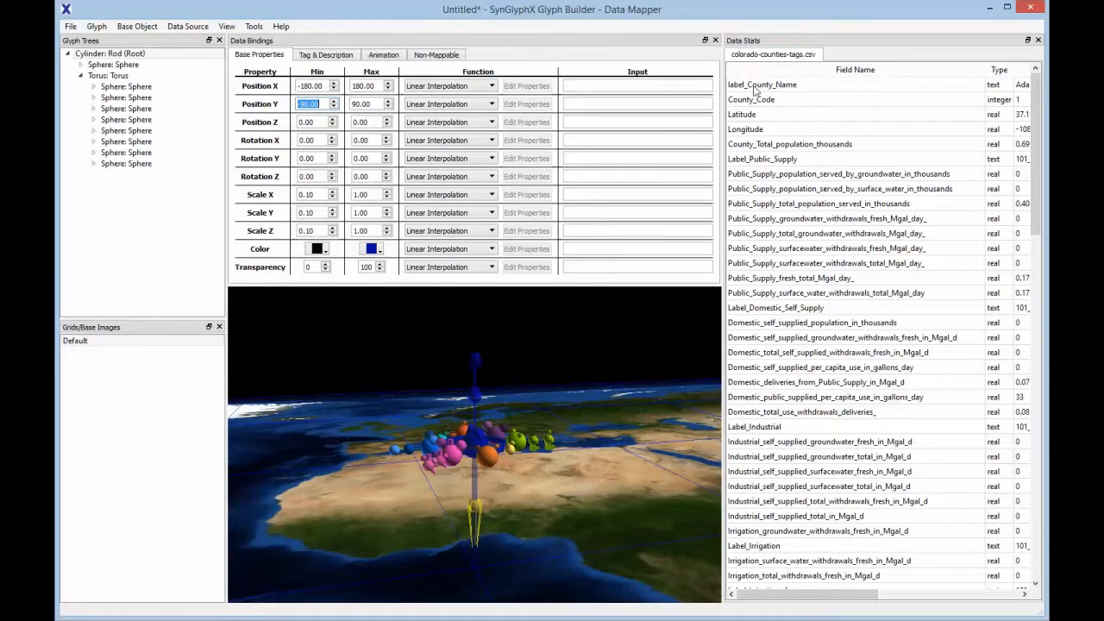
Bind the Longitude field to the root cylinder's Position X and the Latitude field to its Position Y
{"action": "left_click_drag", "start_coordinate": [746, 130], "coordinate": [579, 89]}
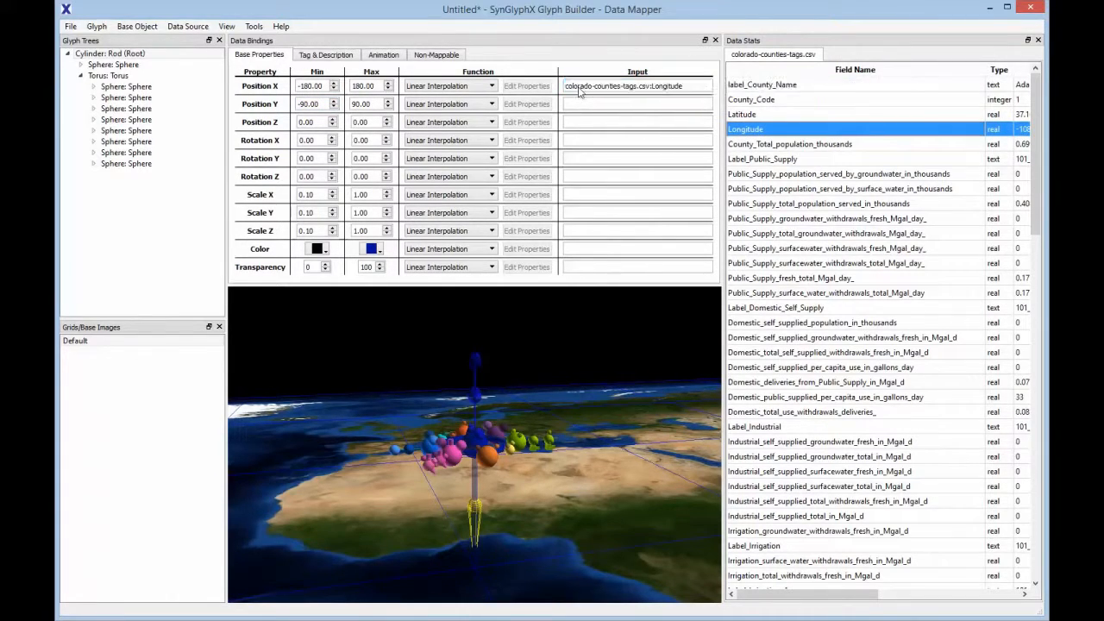
{"action": "left_click", "coordinate": [738, 119]}
{"action": "left_click_drag", "start_coordinate": [739, 119], "coordinate": [577, 108]}
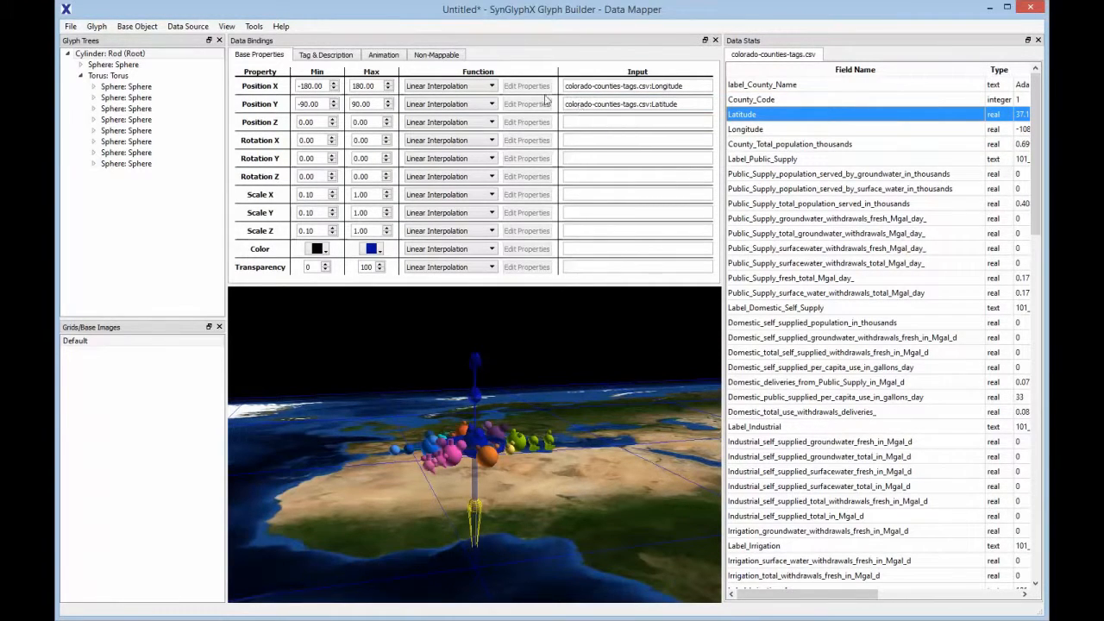
Bind the label_County_Name field to the root cylinder's tag
{"action": "left_click", "coordinate": [338, 58]}
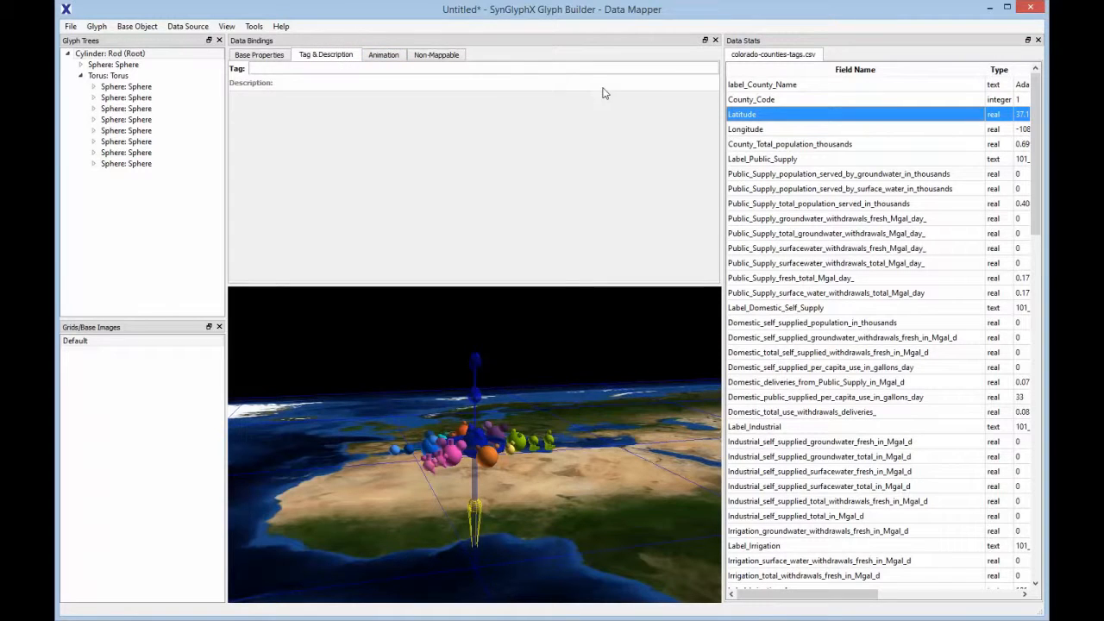
{"action": "left_click", "coordinate": [743, 86]}
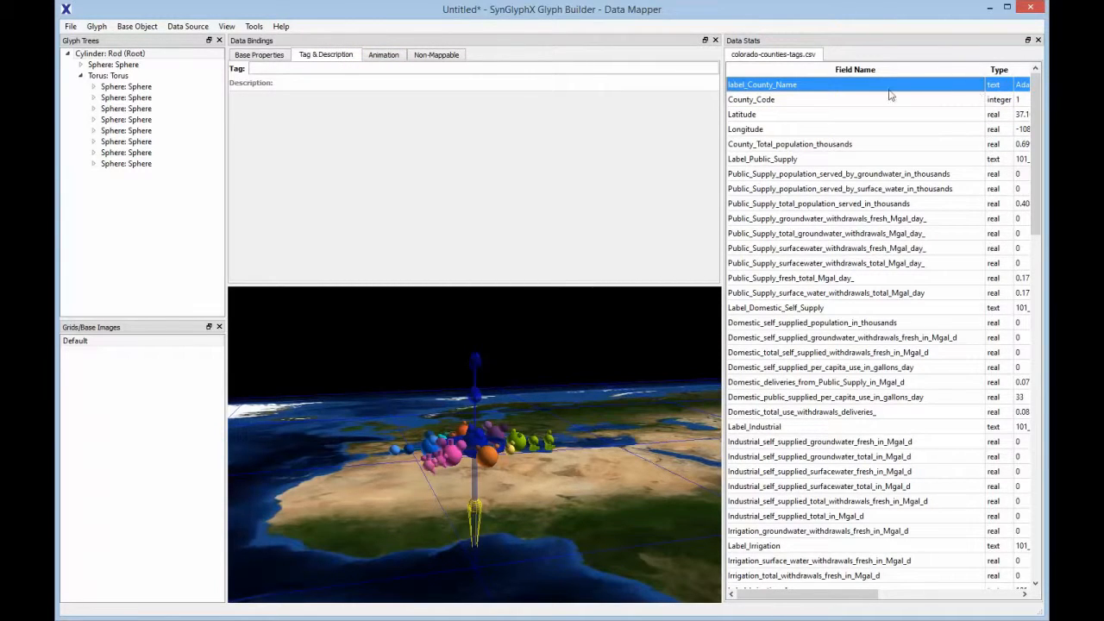
{"action": "left_click_drag", "start_coordinate": [774, 90], "coordinate": [324, 74]}
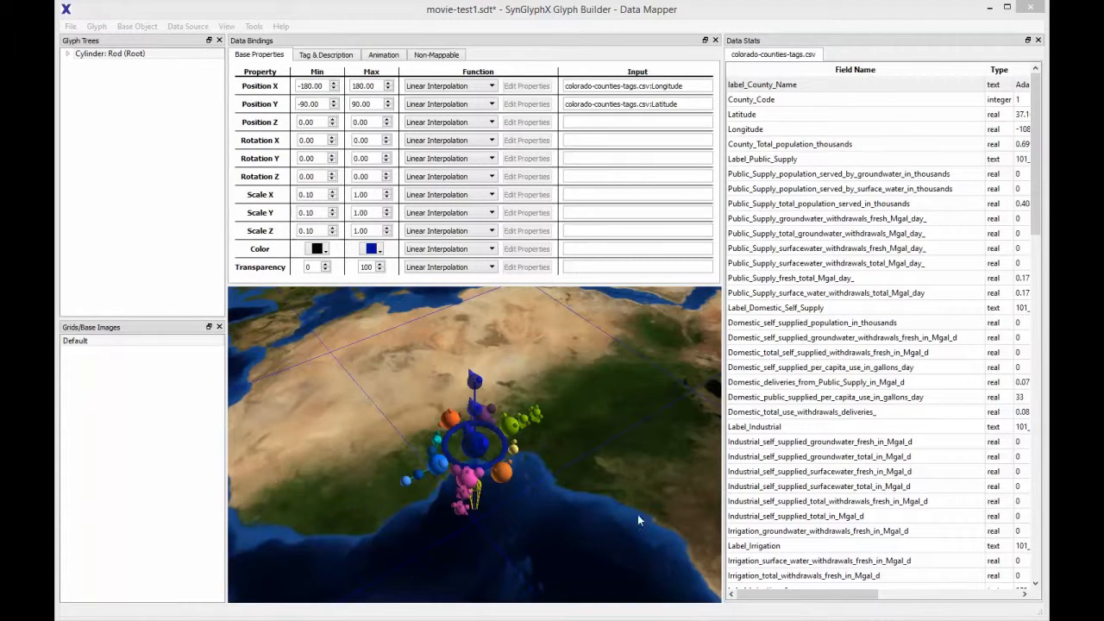
Check the minimum and maximum values of the root cylinder's Position X and Position Y
{"action": "left_click", "coordinate": [298, 84]}
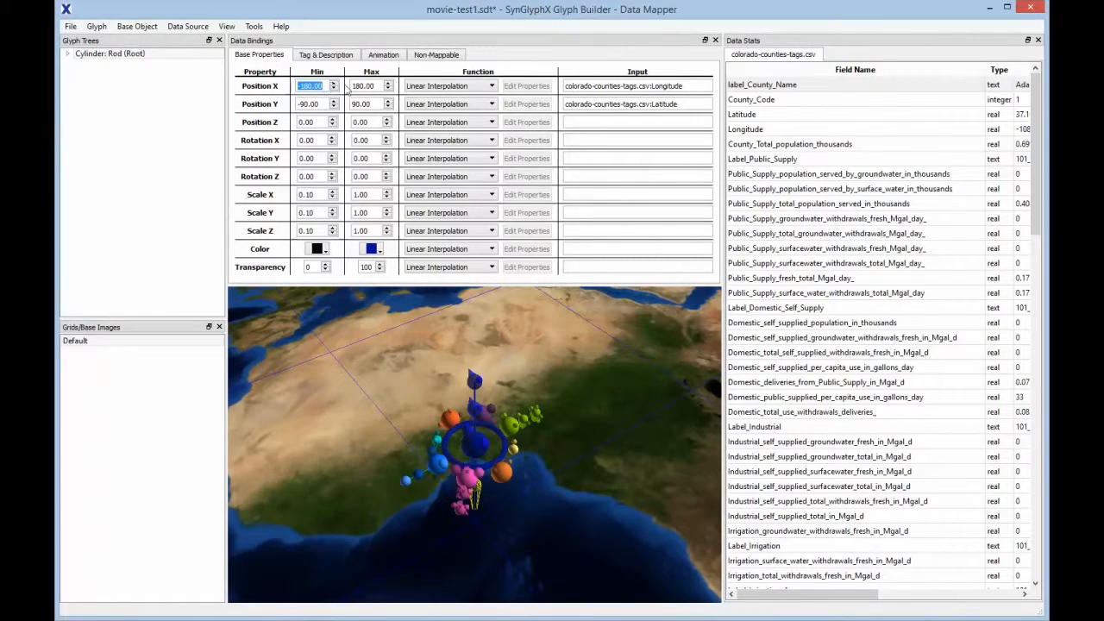
{"action": "left_click_drag", "start_coordinate": [352, 86], "coordinate": [371, 85]}
{"action": "left_click_drag", "start_coordinate": [298, 104], "coordinate": [368, 104]}
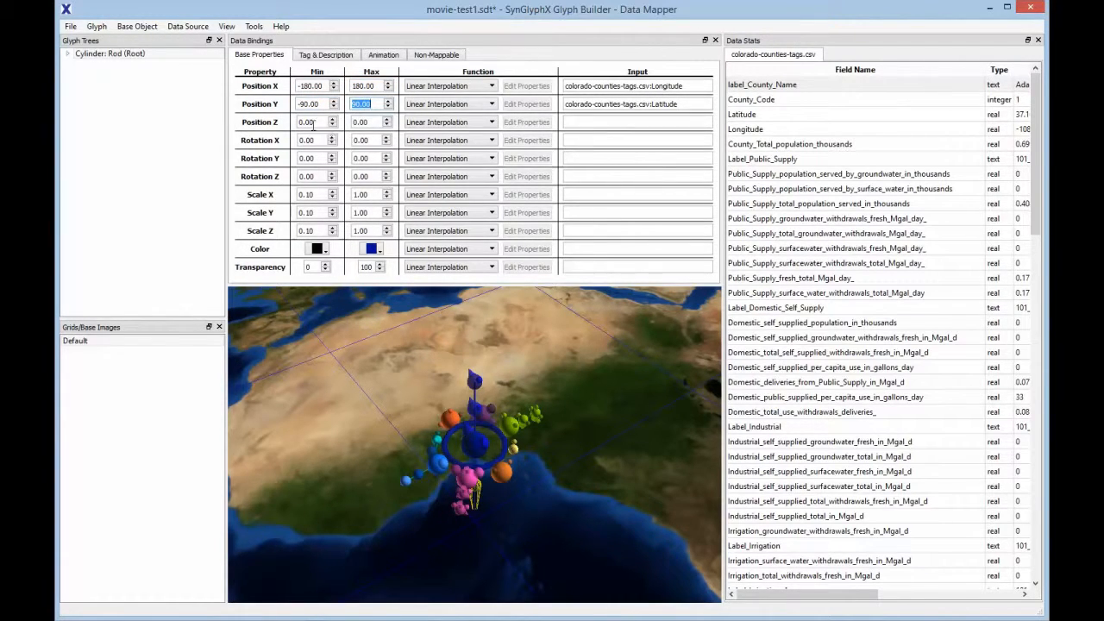
Check that the map download settings contain a MapQuest Open key and accept them
{"action": "left_click", "coordinate": [254, 26]}
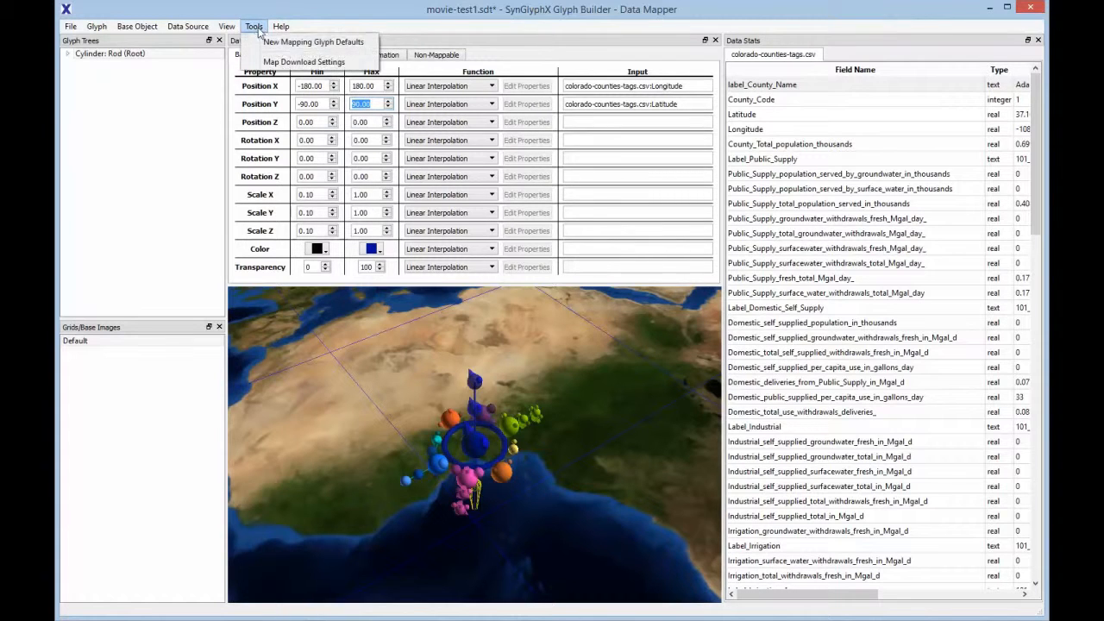
{"action": "left_click", "coordinate": [293, 62]}
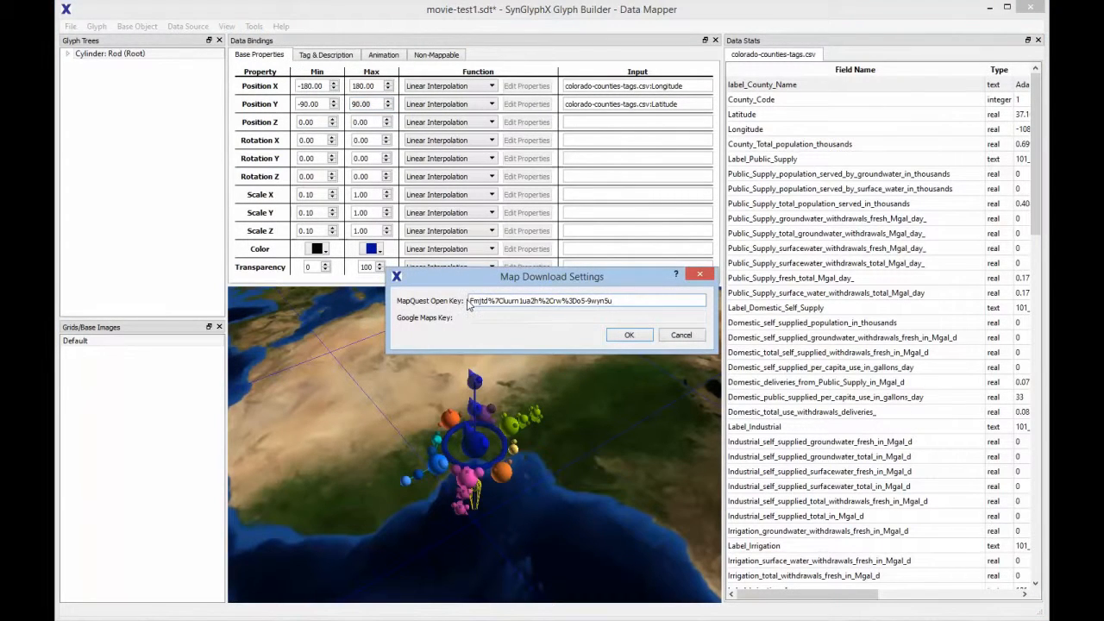
{"action": "left_click_drag", "start_coordinate": [470, 300], "coordinate": [631, 300]}
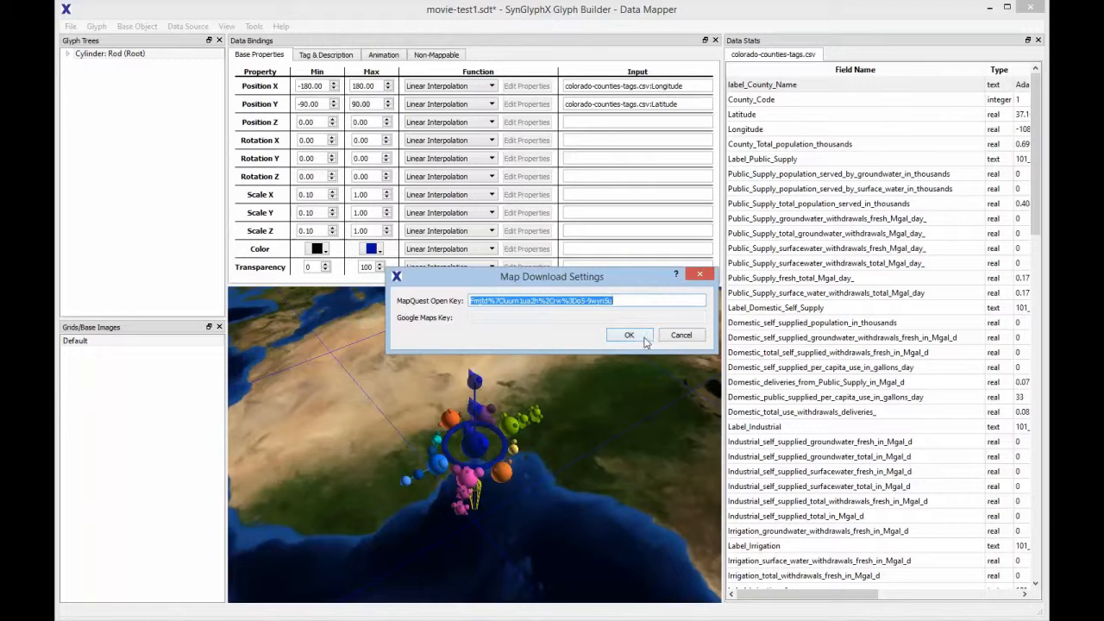
{"action": "left_click", "coordinate": [632, 337]}
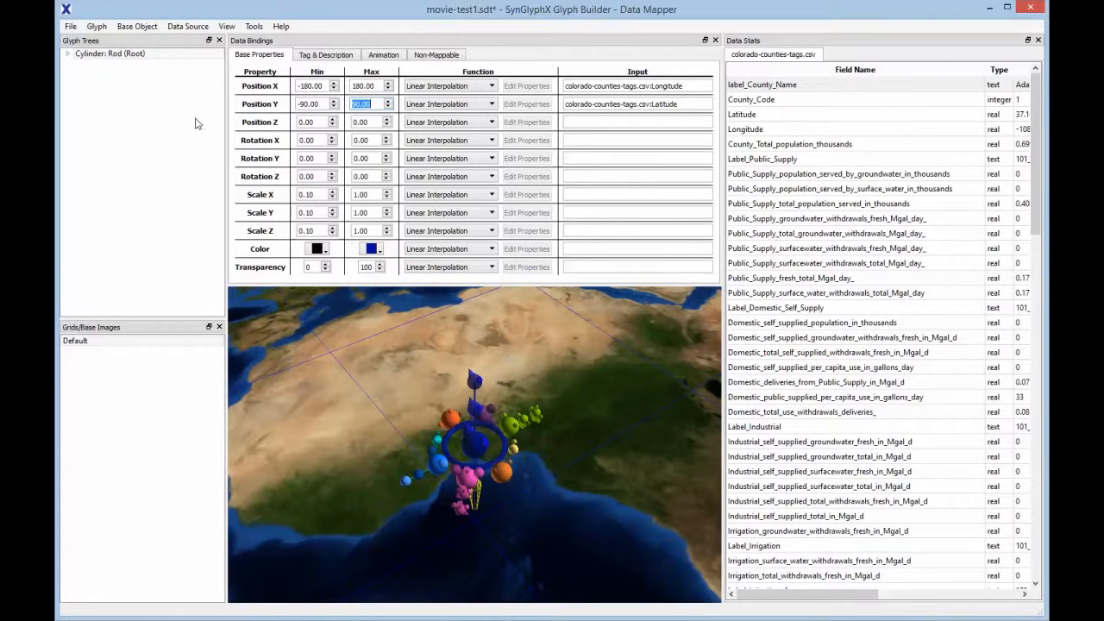
Set the base object's image type to Downloaded Map and apply the properties
{"action": "left_click", "coordinate": [137, 26]}
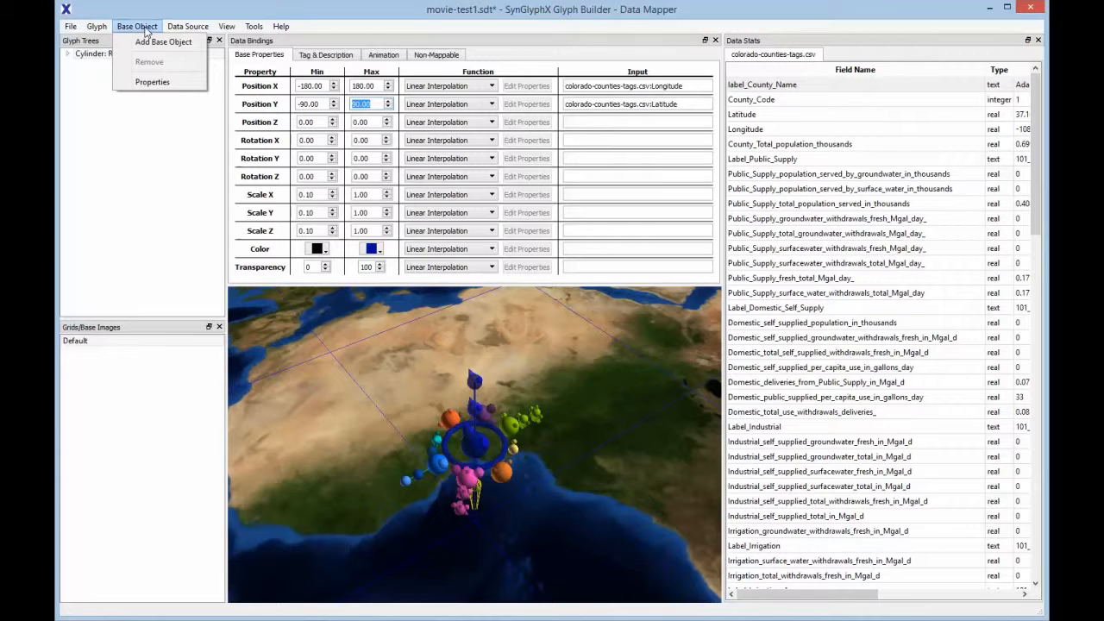
{"action": "left_click", "coordinate": [151, 81]}
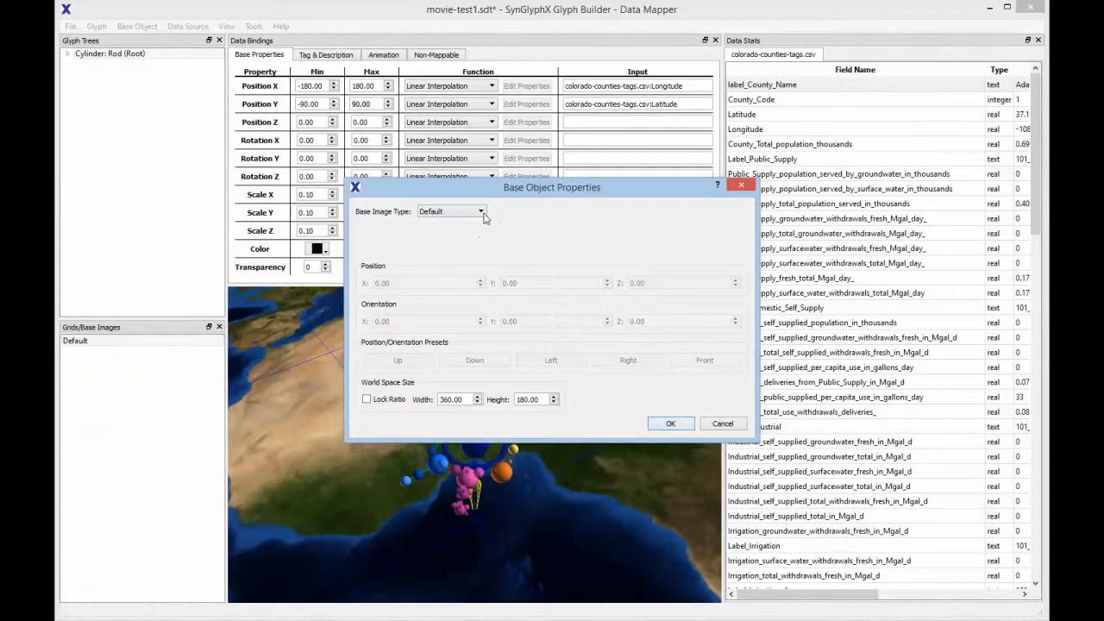
{"action": "left_click", "coordinate": [481, 212]}
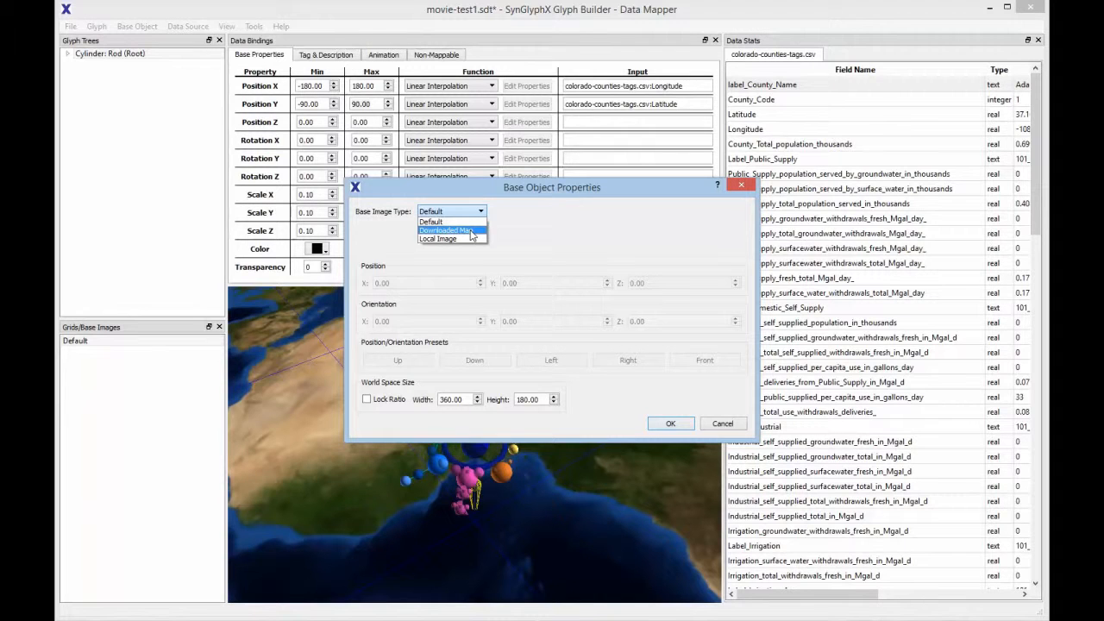
{"action": "left_click", "coordinate": [471, 231]}
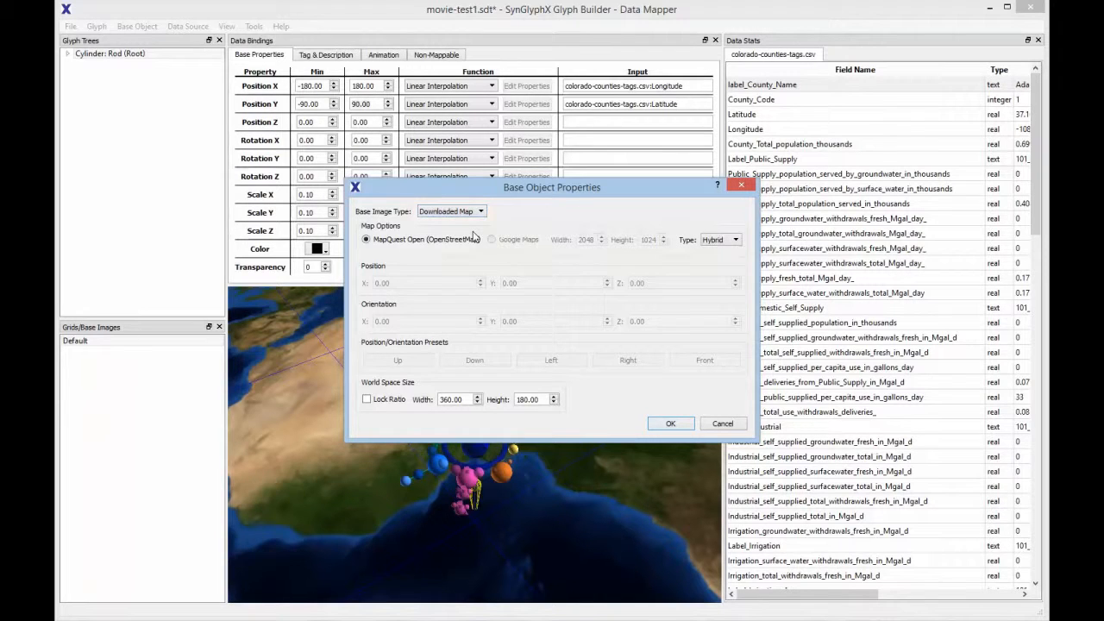
{"action": "left_click", "coordinate": [670, 424]}
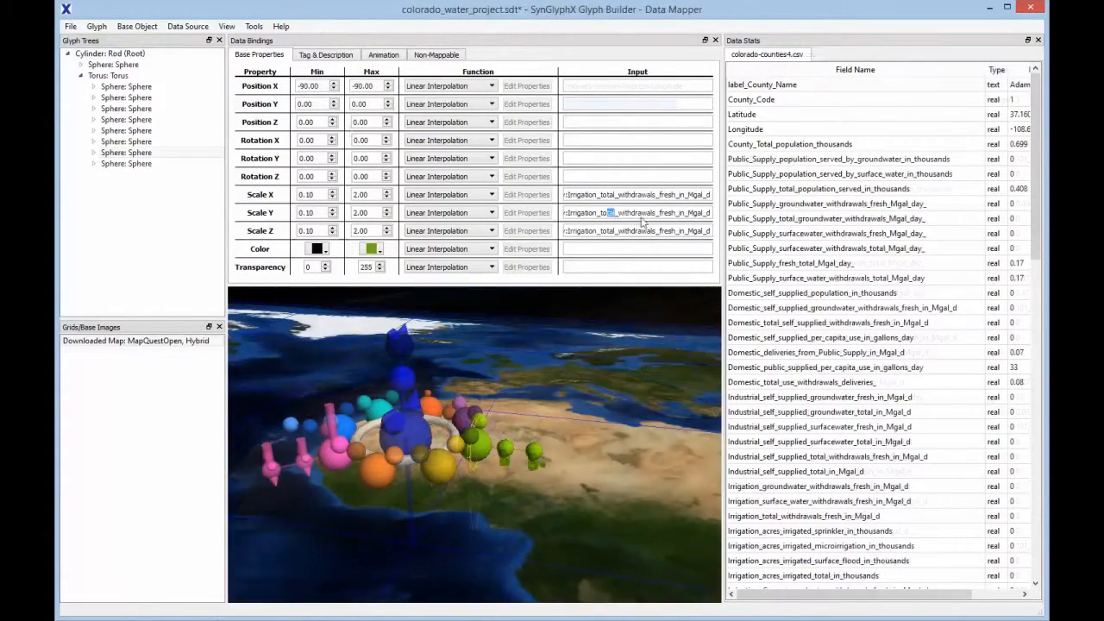
Examine the scale input bindings and the glyph's appearance in the colorado_water_project.sdt example
{"action": "left_click_drag", "start_coordinate": [600, 231], "coordinate": [635, 231]}
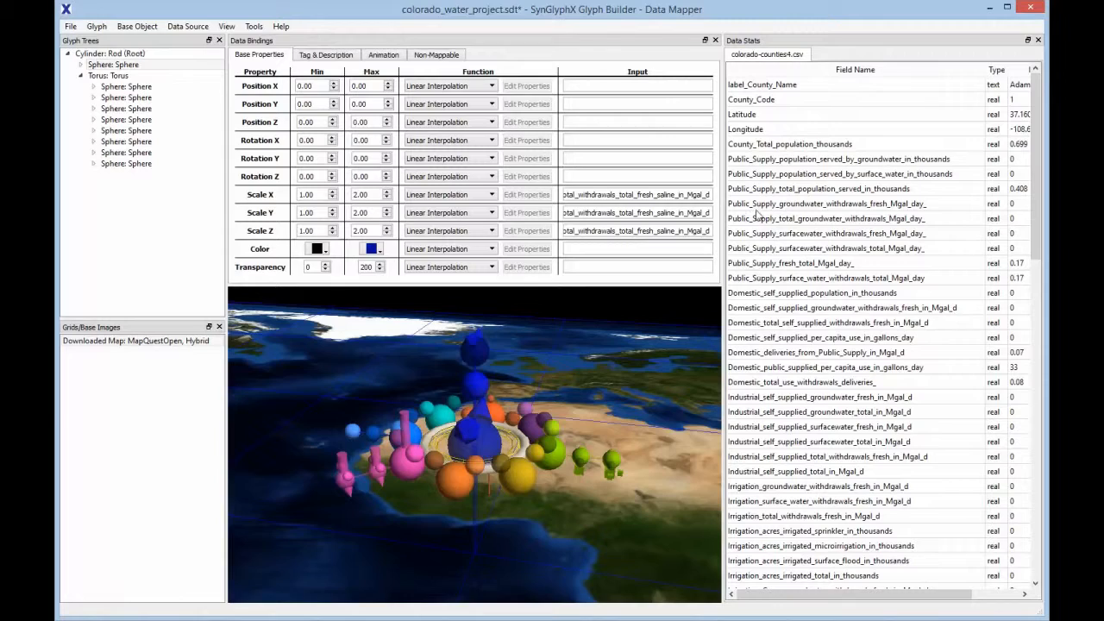
{"action": "left_click_drag", "start_coordinate": [647, 411], "coordinate": [321, 440]}
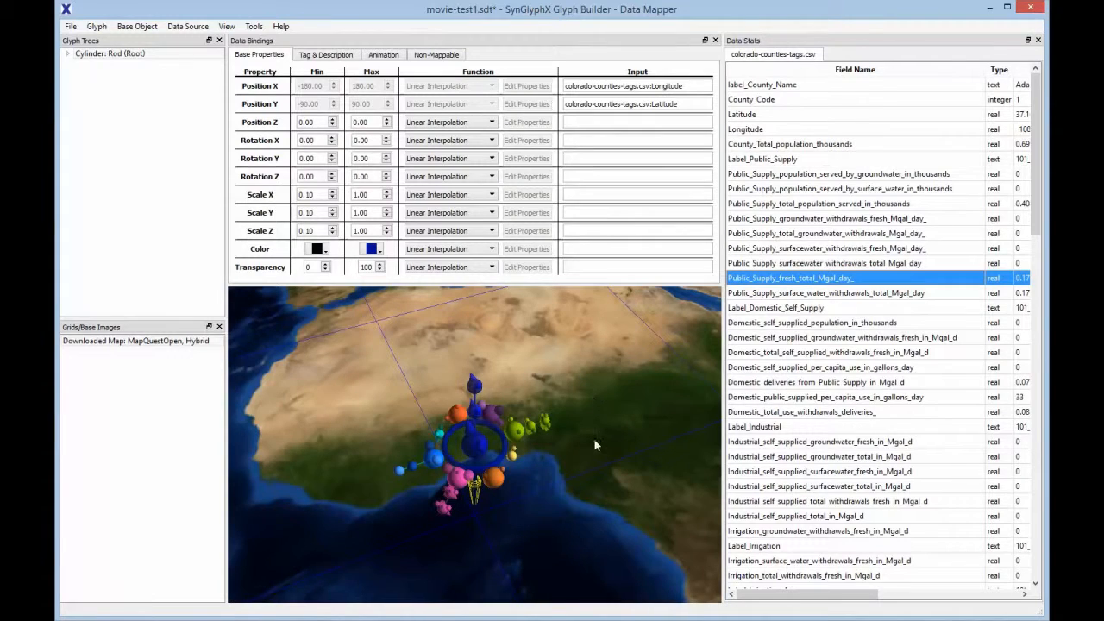
Select the torus ring in movie-test1.sdt and set its maximum color to Gray
{"action": "left_click", "coordinate": [500, 466]}
{"action": "left_click", "coordinate": [380, 251]}
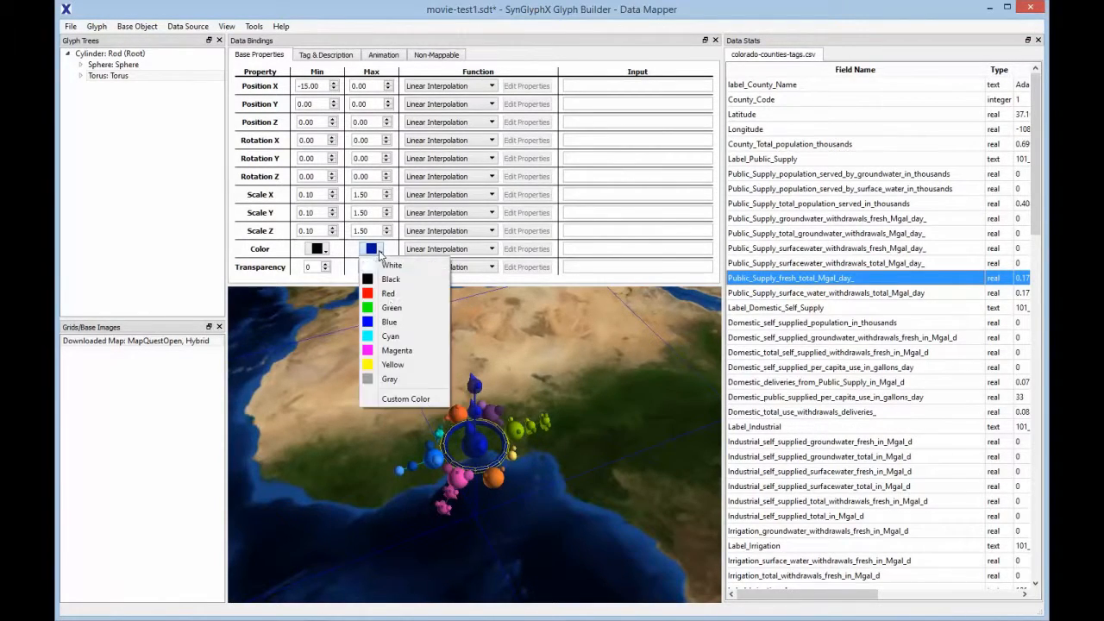
{"action": "left_click", "coordinate": [390, 379]}
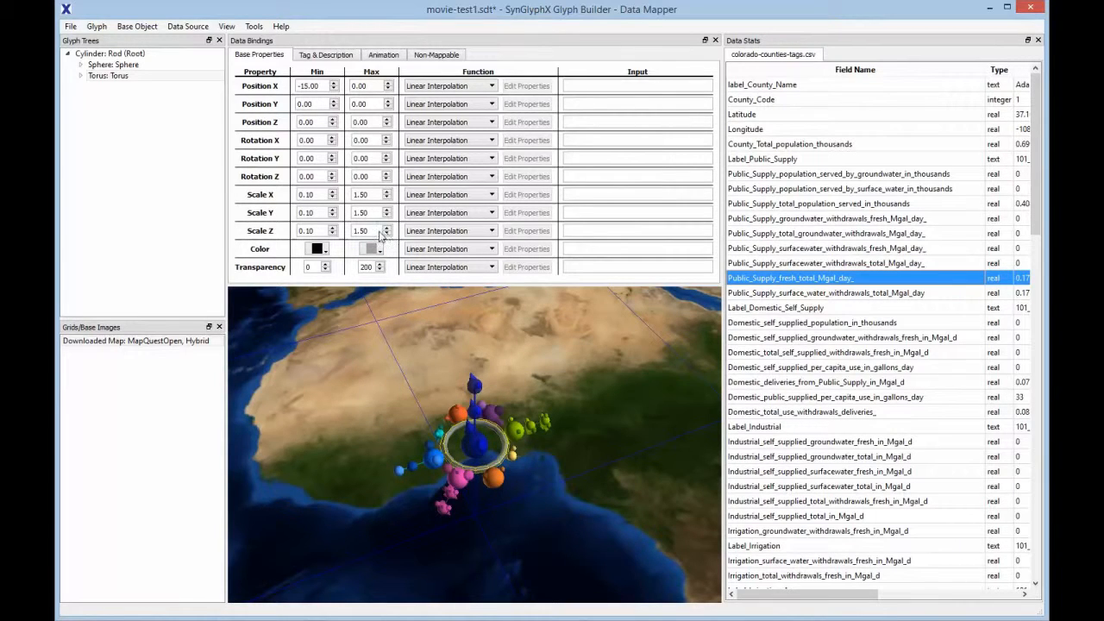
Set the torus's minimum Scale X, Y and Z to 1.00
{"action": "mouse_move", "coordinate": [315, 213]}
{"action": "left_mouse_down"}
{"action": "mouse_move", "coordinate": [287, 213]}
{"action": "mouse_move", "coordinate": [273, 197]}
{"action": "mouse_move", "coordinate": [314, 232]}
{"action": "left_mouse_up"}
{"action": "type", "text": "111"}
Set the torus's maximum Scale X, Y and Z to 3.50
{"action": "left_click_drag", "start_coordinate": [367, 194], "coordinate": [347, 195]}
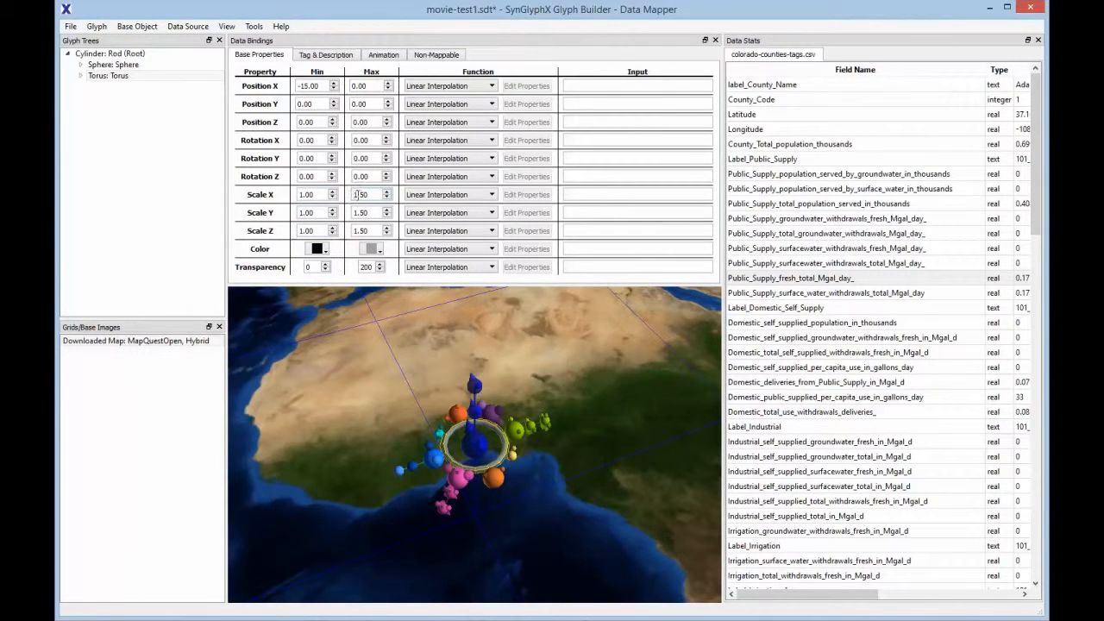
{"action": "left_click", "coordinate": [353, 213]}
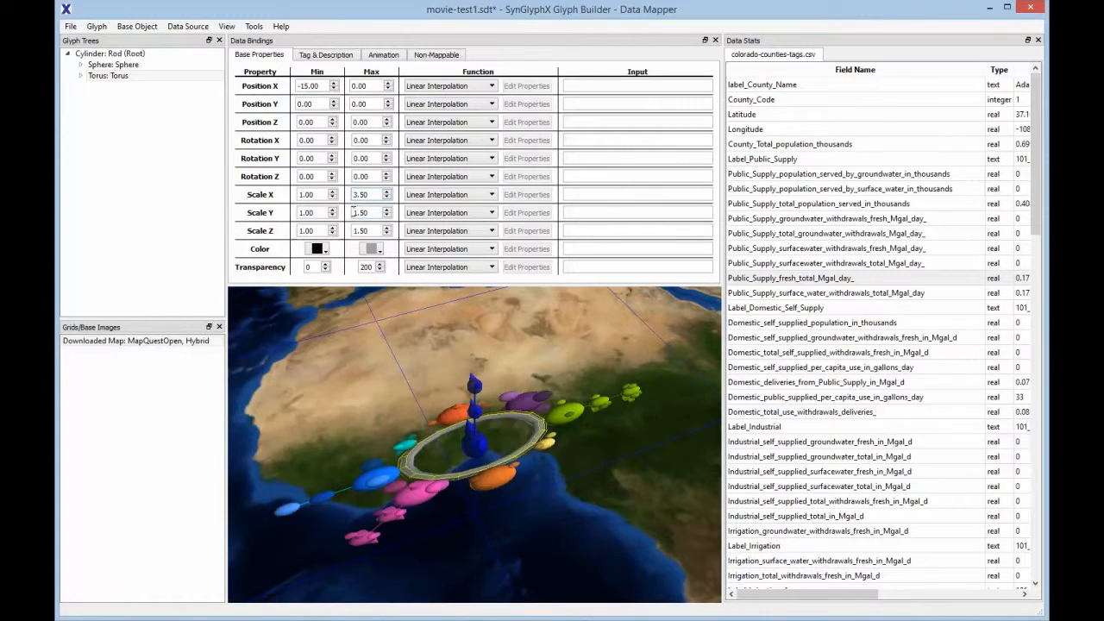
{"action": "type", "text": "3"}
{"action": "left_click", "coordinate": [354, 231]}
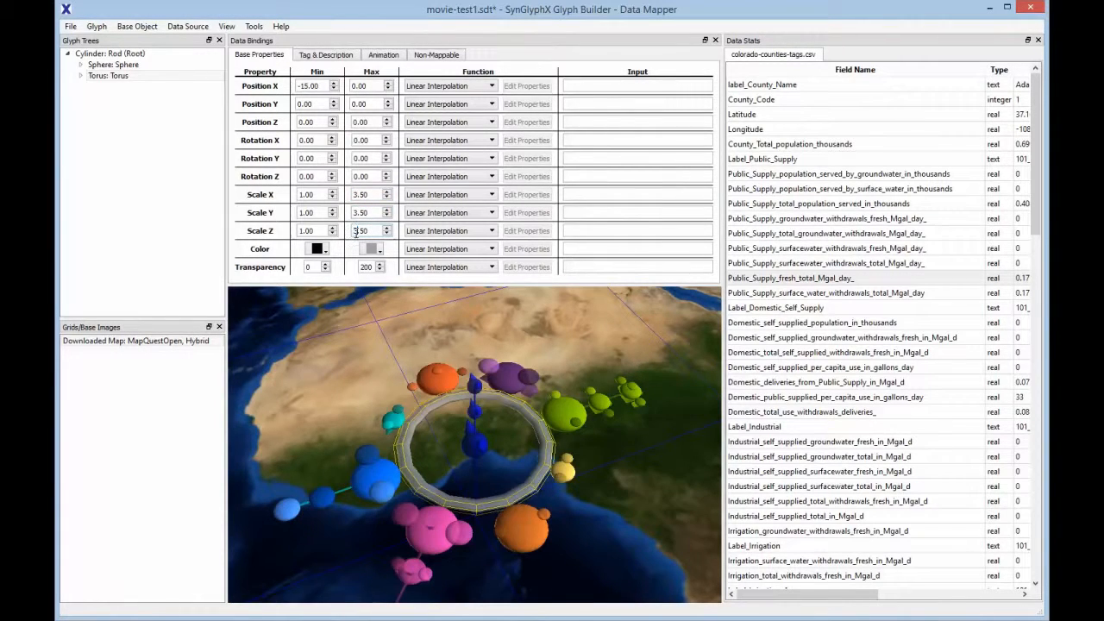
{"action": "type", "text": "3"}
{"action": "key", "text": "Return"}
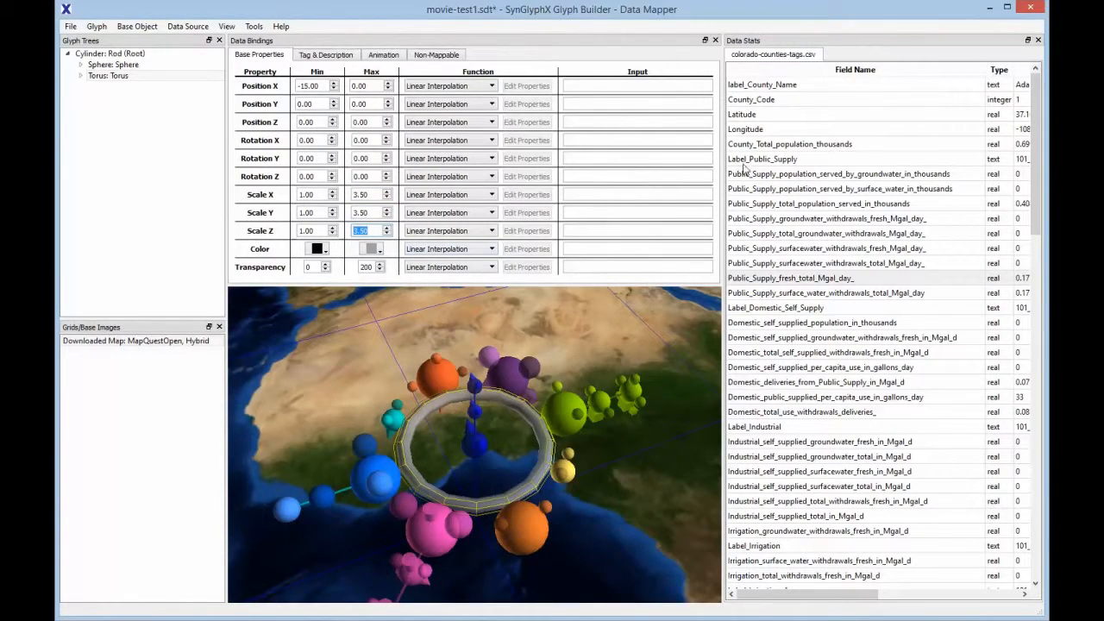
Bind the County_Total_population_thousands field to the torus's Scale X, Scale Y and Scale Z
{"action": "left_click_drag", "start_coordinate": [746, 151], "coordinate": [598, 196]}
{"action": "left_click_drag", "start_coordinate": [737, 145], "coordinate": [580, 216]}
{"action": "left_click_drag", "start_coordinate": [741, 149], "coordinate": [580, 229]}
Examine the base properties of the pink, orange, blue and purple spheres around the torus one after another
{"action": "left_click_drag", "start_coordinate": [676, 495], "coordinate": [643, 467]}
{"action": "left_click", "coordinate": [501, 526]}
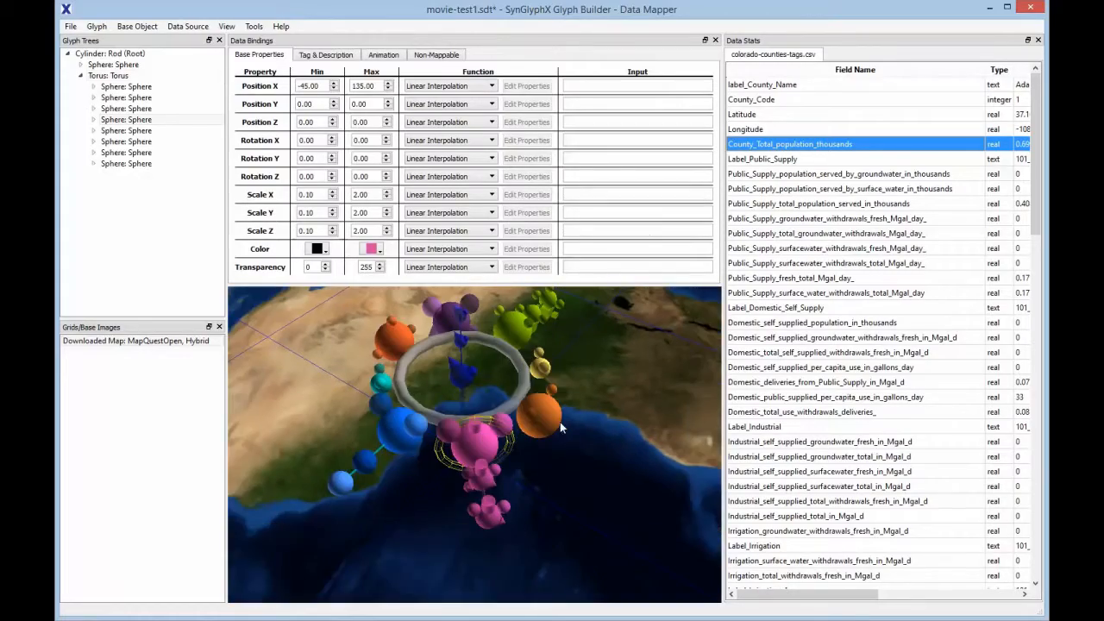
{"action": "left_click", "coordinate": [547, 422]}
{"action": "left_click", "coordinate": [311, 471]}
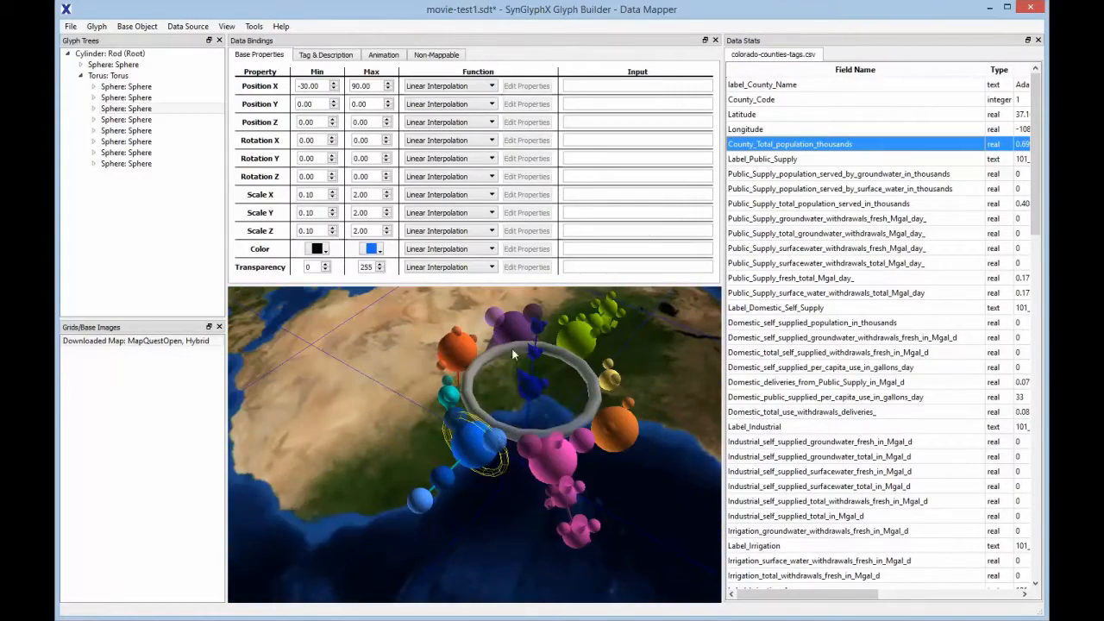
{"action": "left_click", "coordinate": [467, 352]}
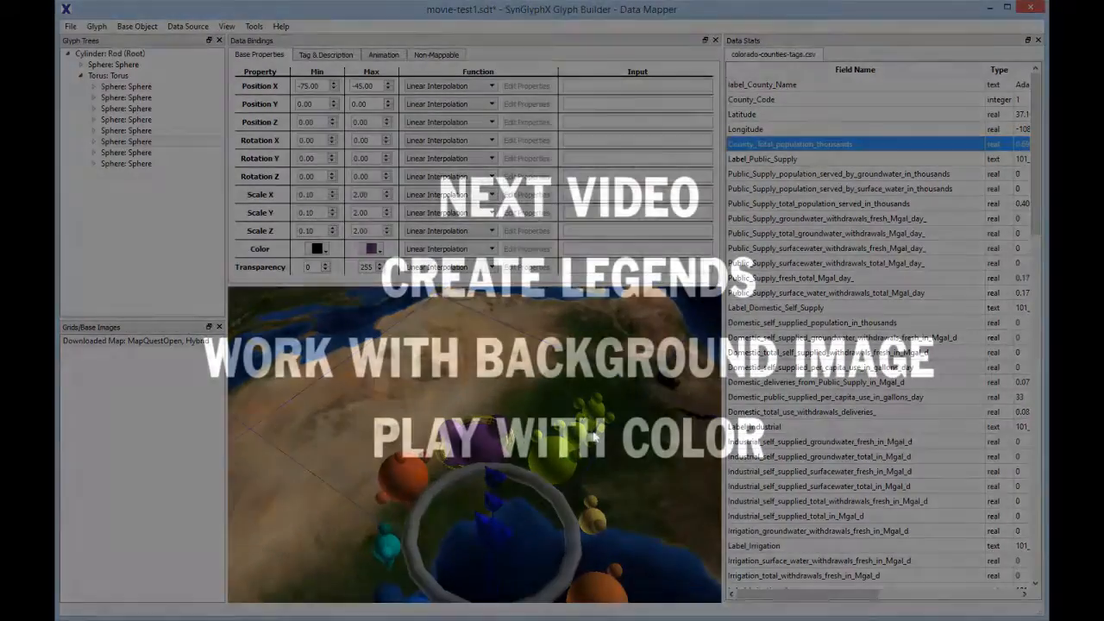